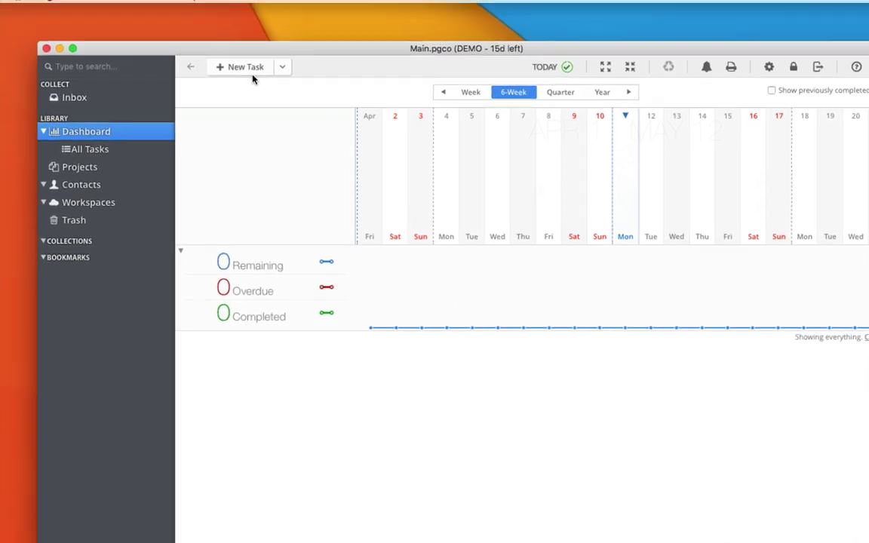
Add an Inbox task to call a contact today at 3pm, due Apr 11 at 3:00pm
{"action": "left_click", "coordinate": [251, 76]}
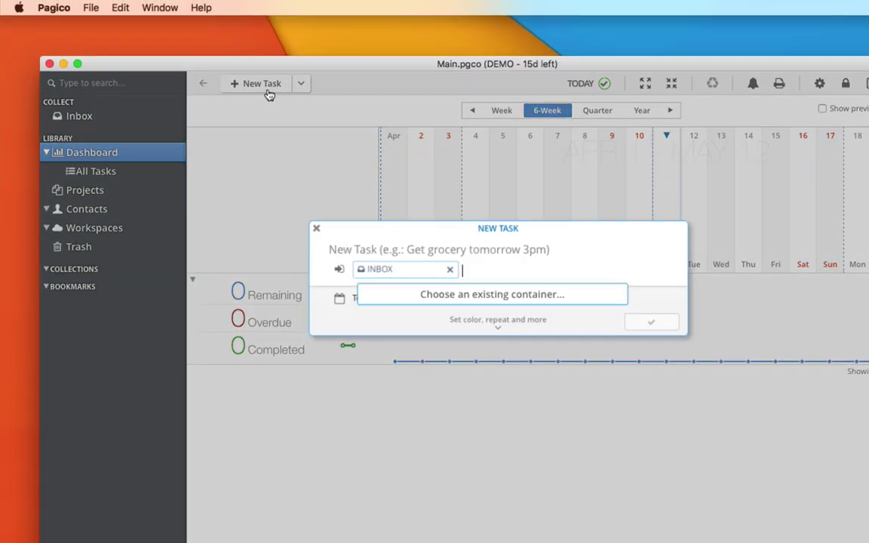
{"action": "type", "text": "C"}
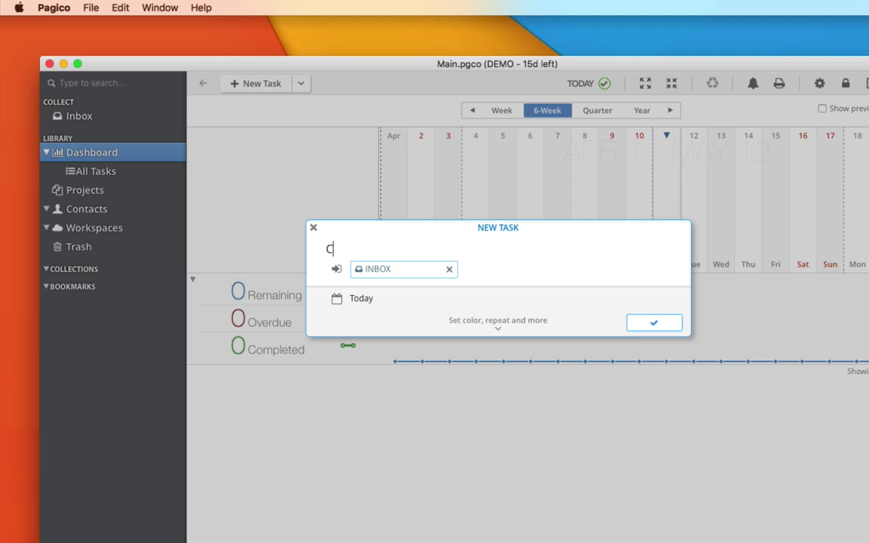
{"action": "type", "text": "all Bob today at 3pm"}
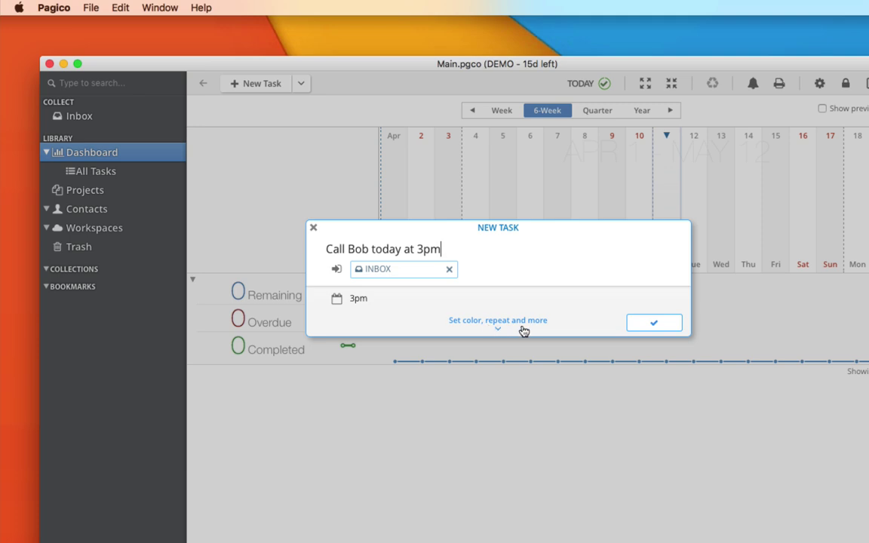
{"action": "left_click", "coordinate": [524, 329]}
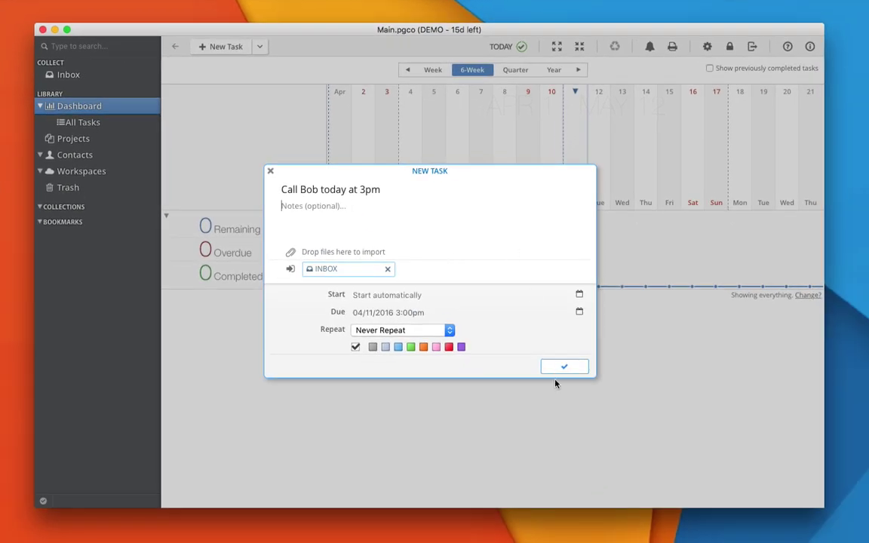
{"action": "left_click", "coordinate": [572, 372]}
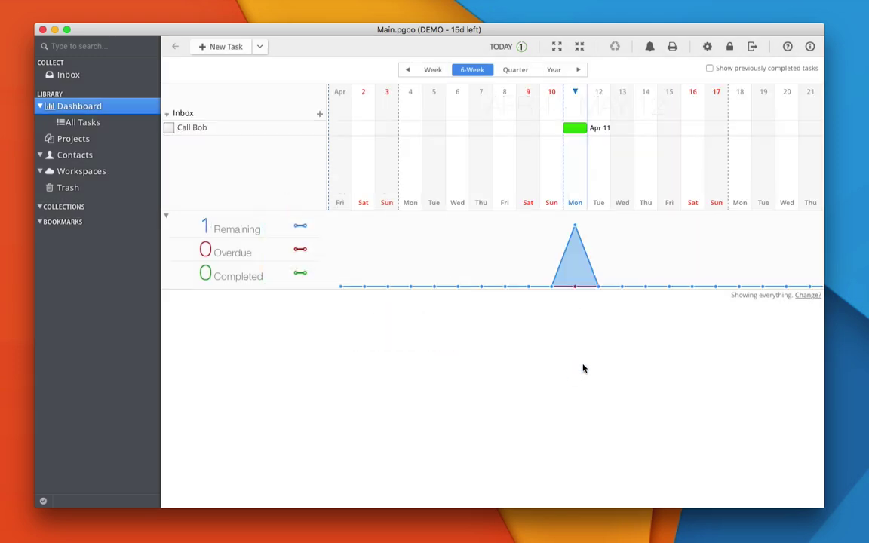
Add a 'Get grocery' Inbox task due tomorrow, Apr 12
{"action": "key", "text": "super+t"}
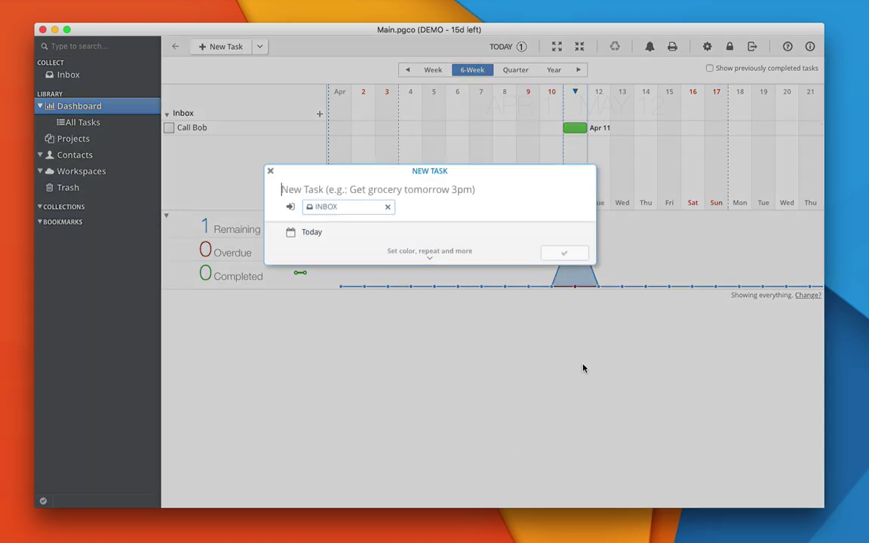
{"action": "type", "text": "G"}
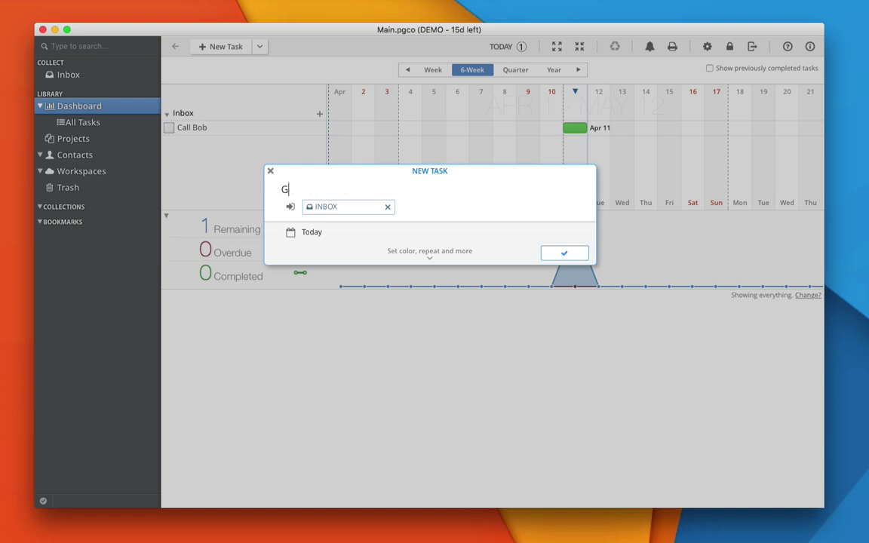
{"action": "type", "text": "et grocery t"}
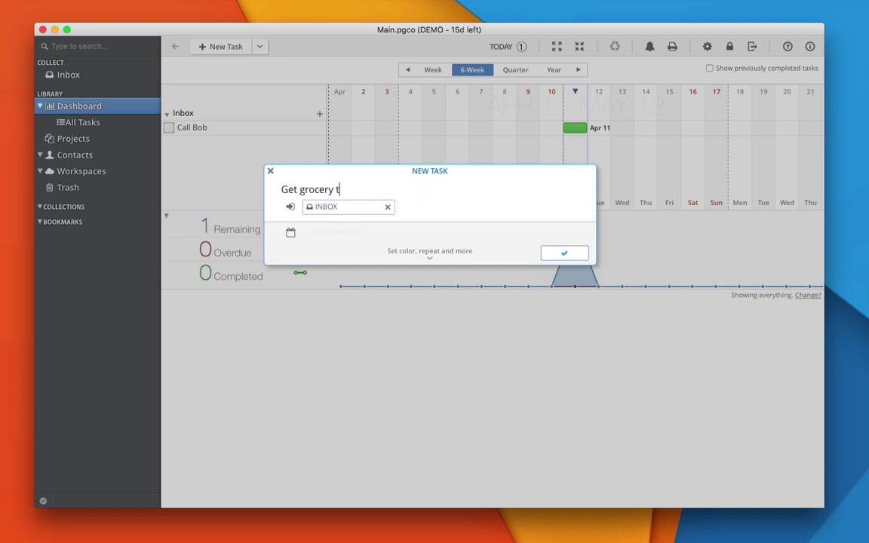
{"action": "type", "text": "omorrow"}
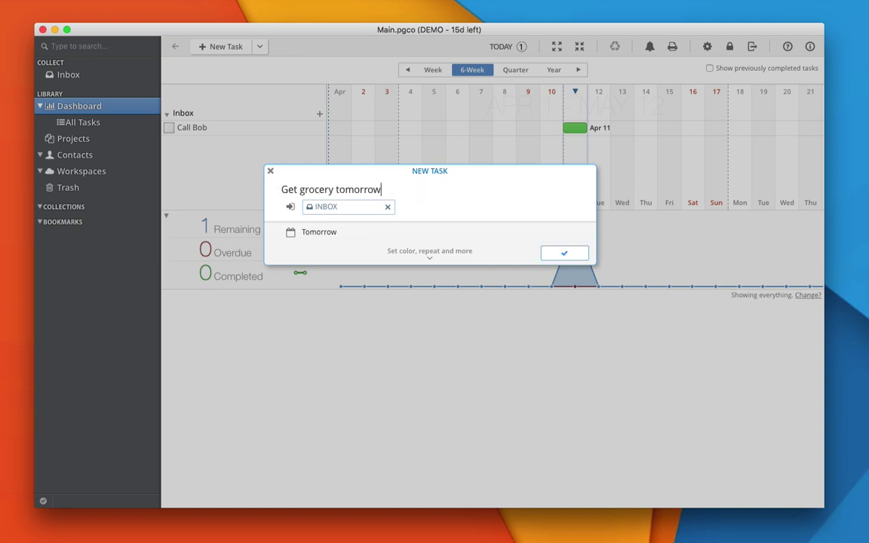
{"action": "key", "text": "Return"}
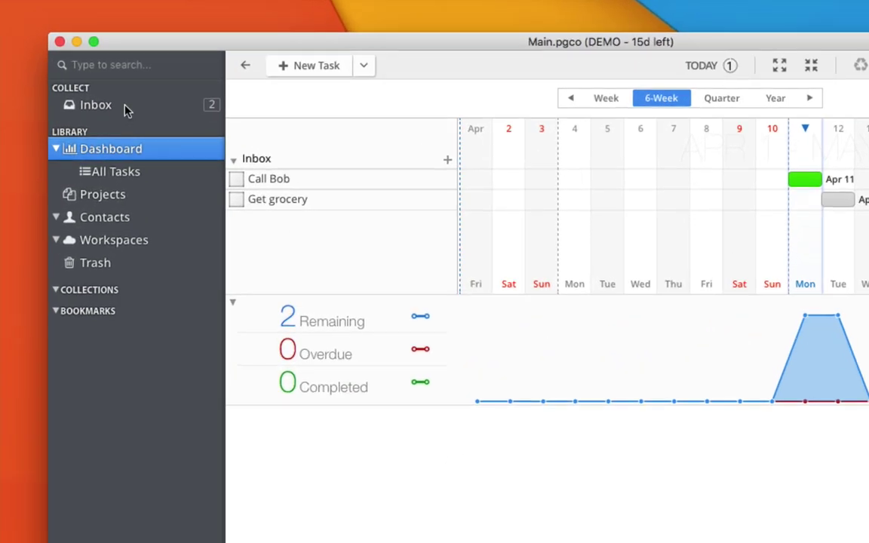
Import 'Multimedia Mobile App Development using Javascript.pdf' from the desktop into the Inbox files
{"action": "left_click", "coordinate": [125, 110]}
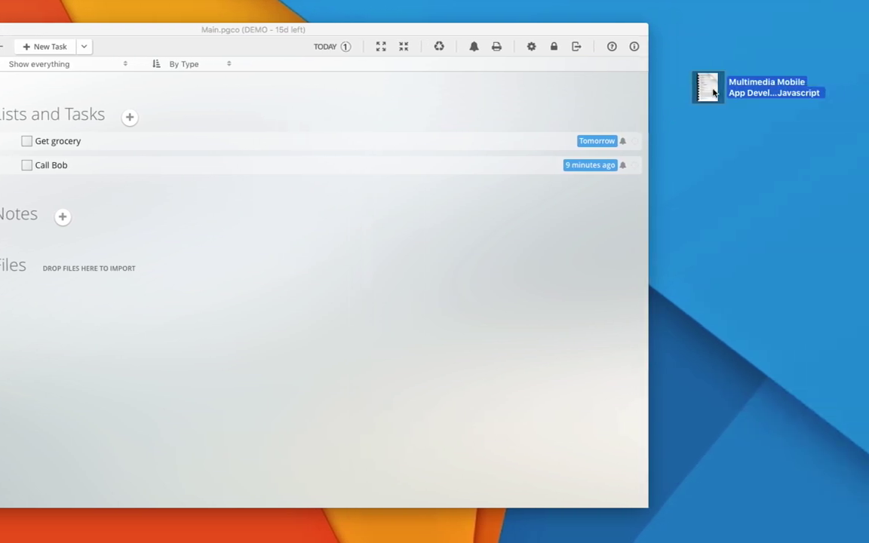
{"action": "left_click_drag", "start_coordinate": [707, 94], "coordinate": [325, 221]}
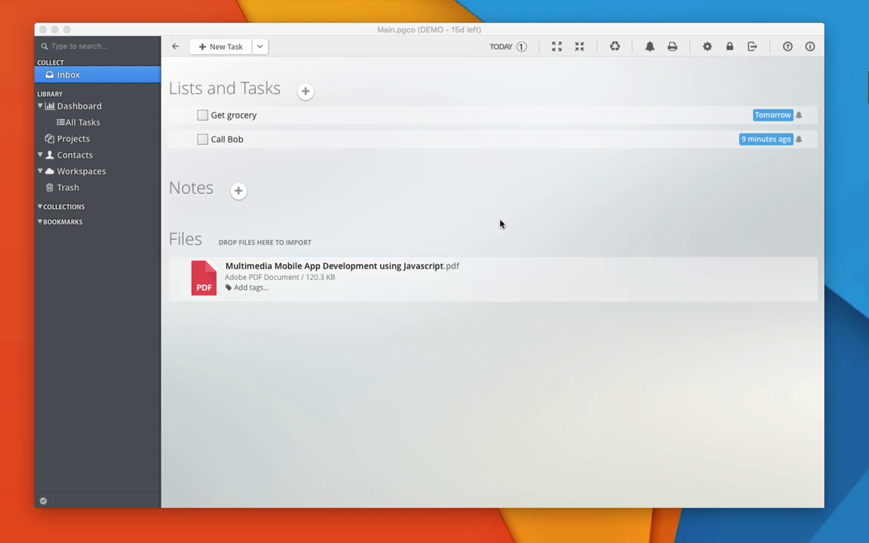
{"action": "left_click", "coordinate": [500, 224]}
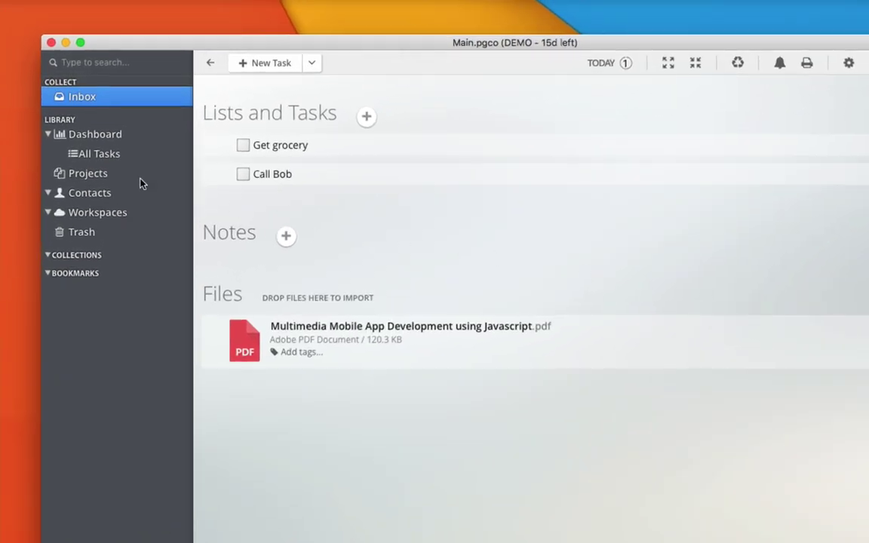
Create a new Untitled Project from the Projects view with the New Project option
{"action": "left_click", "coordinate": [96, 175]}
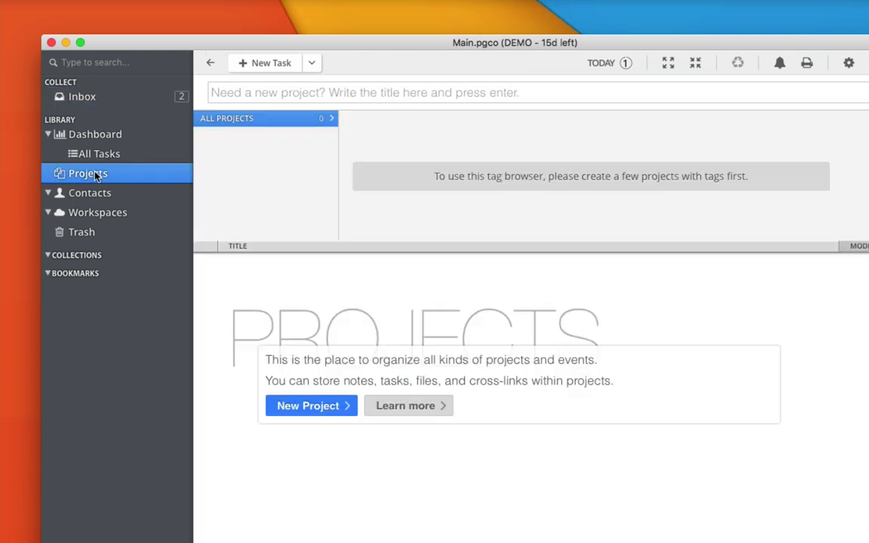
{"action": "left_click", "coordinate": [309, 86]}
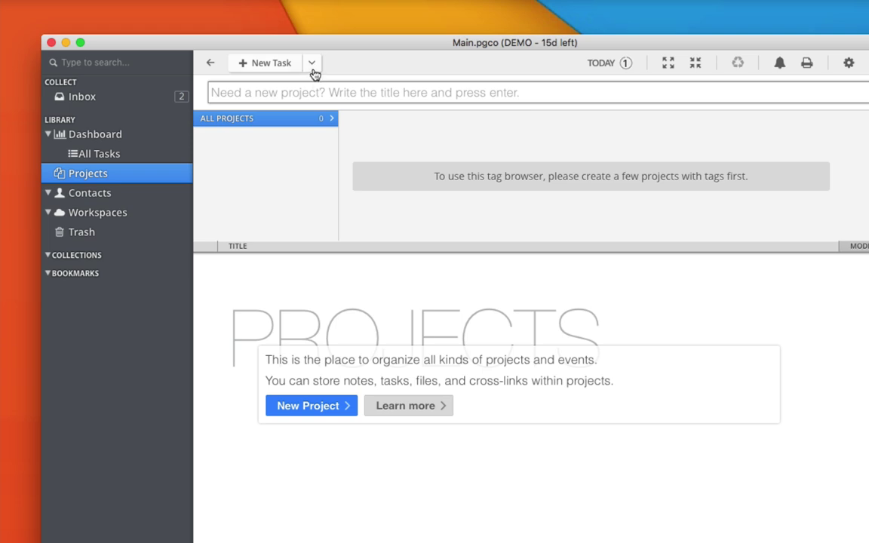
{"action": "left_click", "coordinate": [314, 72]}
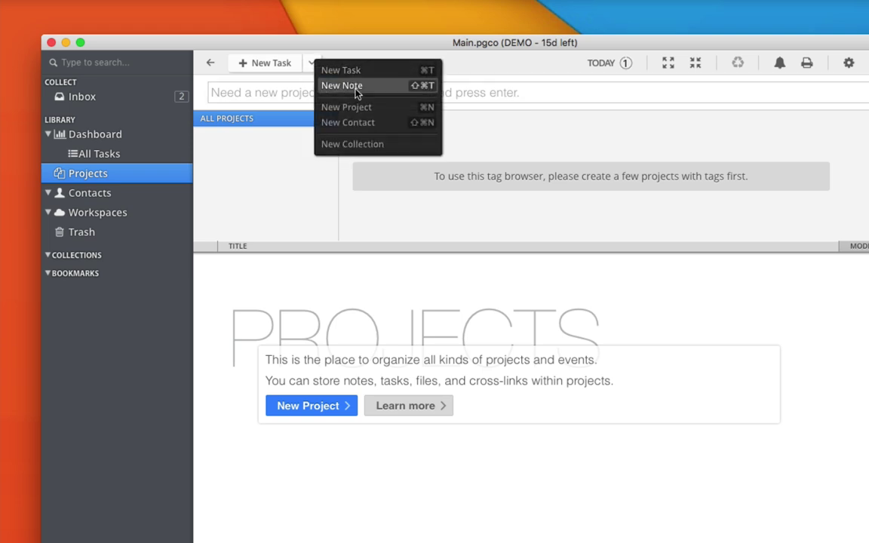
{"action": "left_click", "coordinate": [394, 110]}
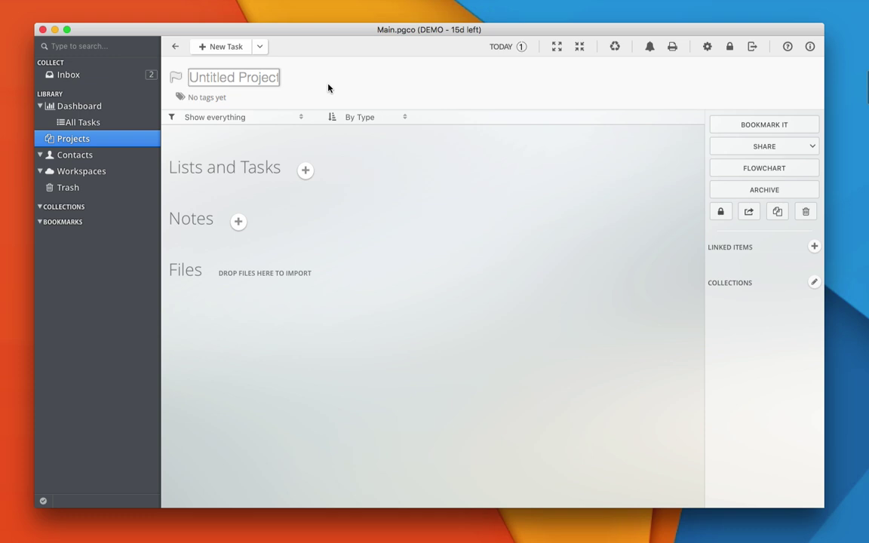
Title the new project 'Web Design Project'
{"action": "type", "text": "Web Design Project"}
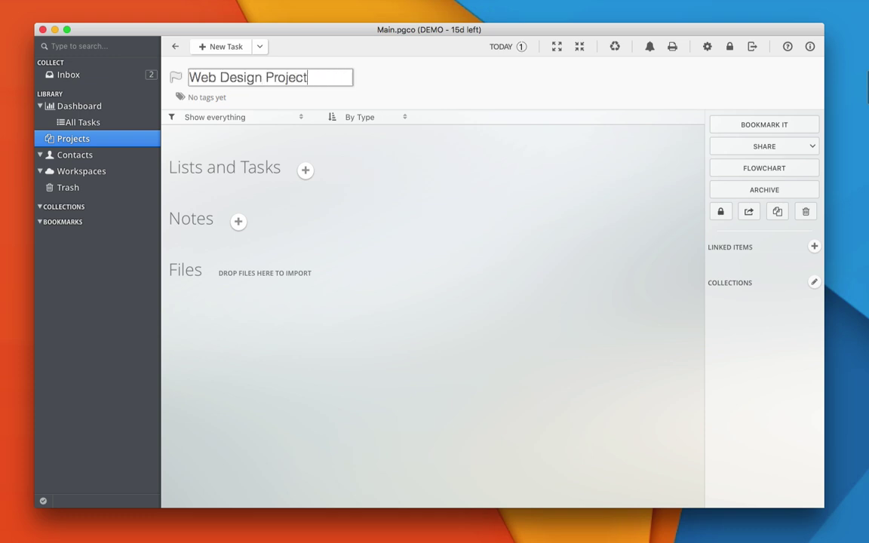
{"action": "key", "text": "Return"}
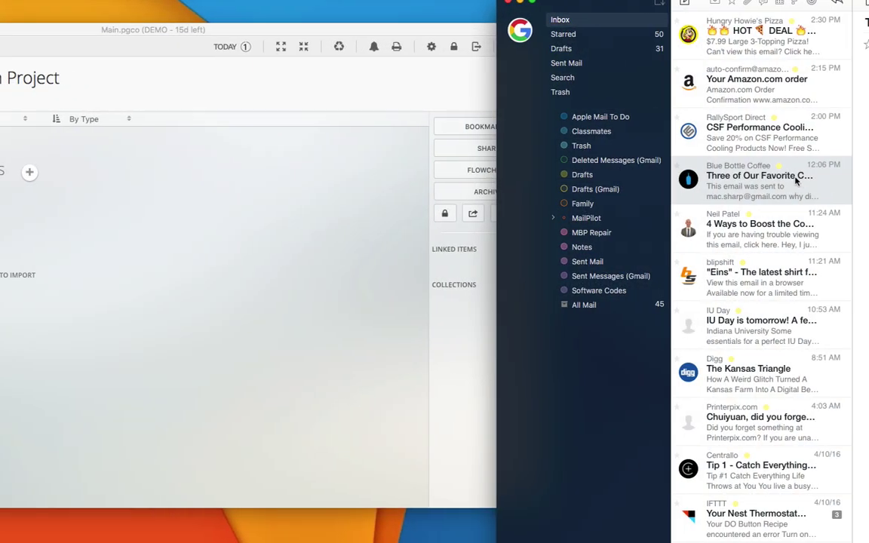
Attach the 'Three of Our Favorite Coffees' email and the Multimedia Mobile App PDF to the project's Files
{"action": "left_click_drag", "start_coordinate": [717, 162], "coordinate": [30, 337]}
{"action": "left_click_drag", "start_coordinate": [285, 338], "coordinate": [285, 337]}
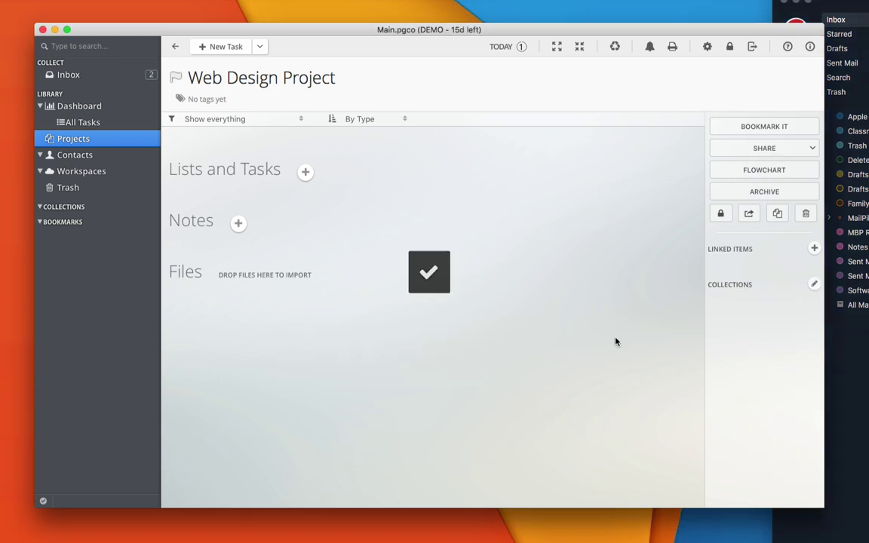
{"action": "scroll", "coordinate": [615, 340], "scroll_direction": "down", "scroll_amount": 1}
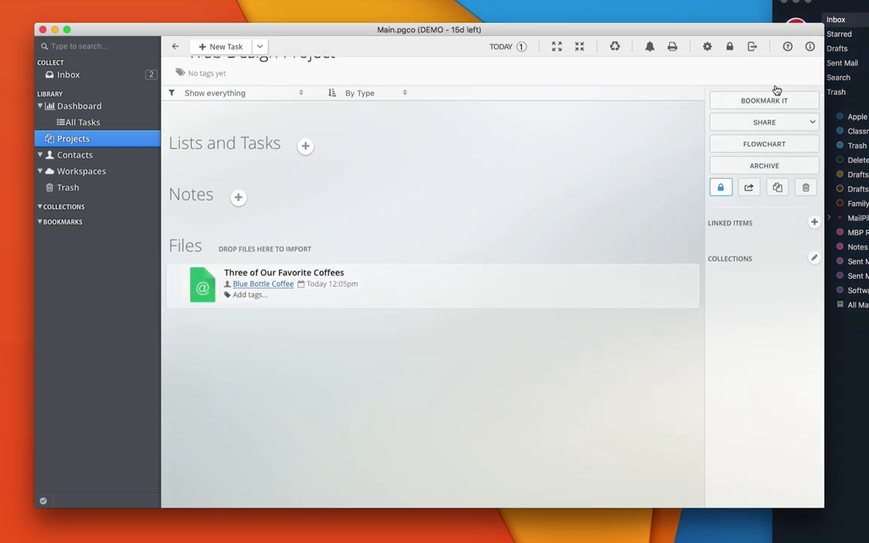
{"action": "left_click", "coordinate": [805, 4]}
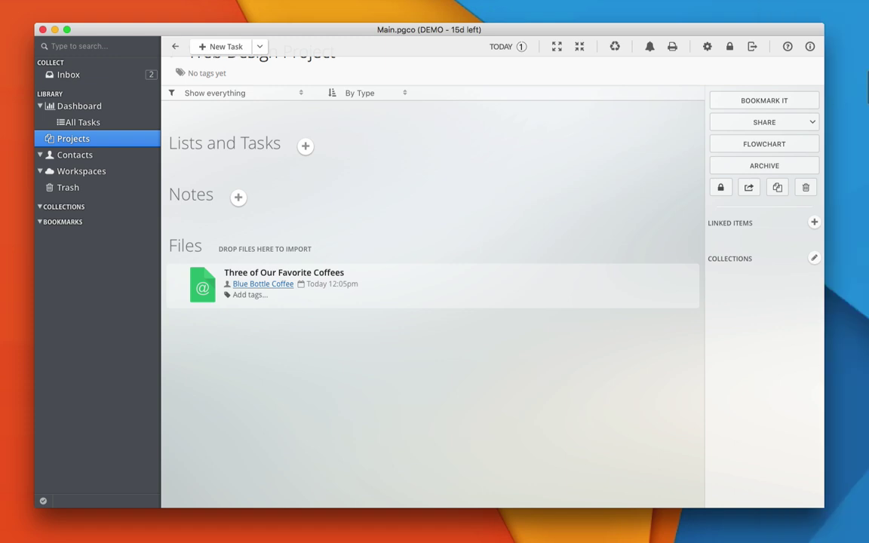
{"action": "left_click_drag", "start_coordinate": [865, 260], "coordinate": [453, 347]}
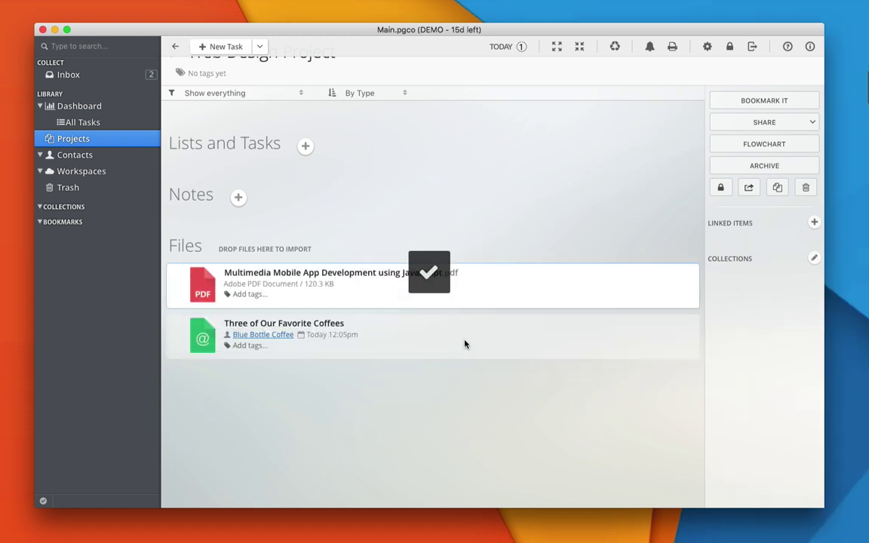
{"action": "scroll", "coordinate": [540, 243], "scroll_direction": "up", "scroll_amount": 1}
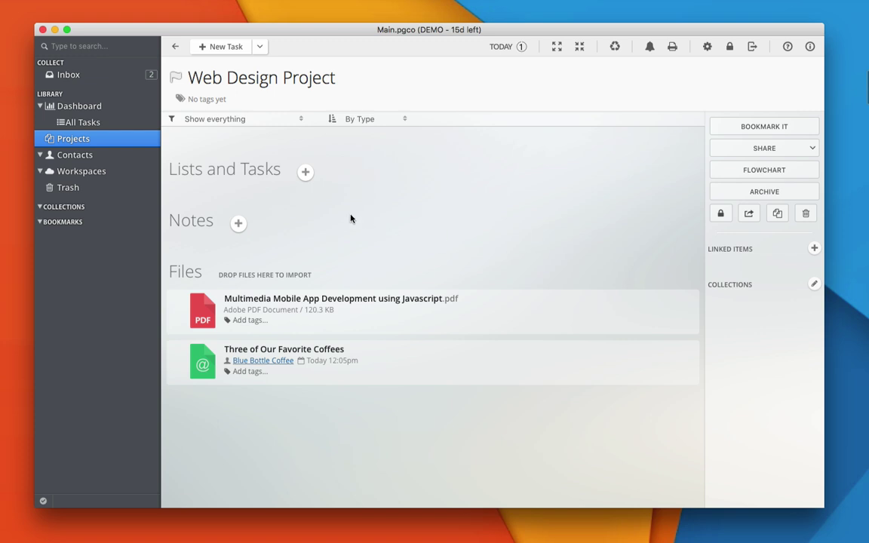
Add a task to contact a teammate, due today, under the project's Lists and Tasks
{"action": "left_click", "coordinate": [305, 172]}
{"action": "scroll", "coordinate": [633, 214], "scroll_direction": "down", "scroll_amount": 1}
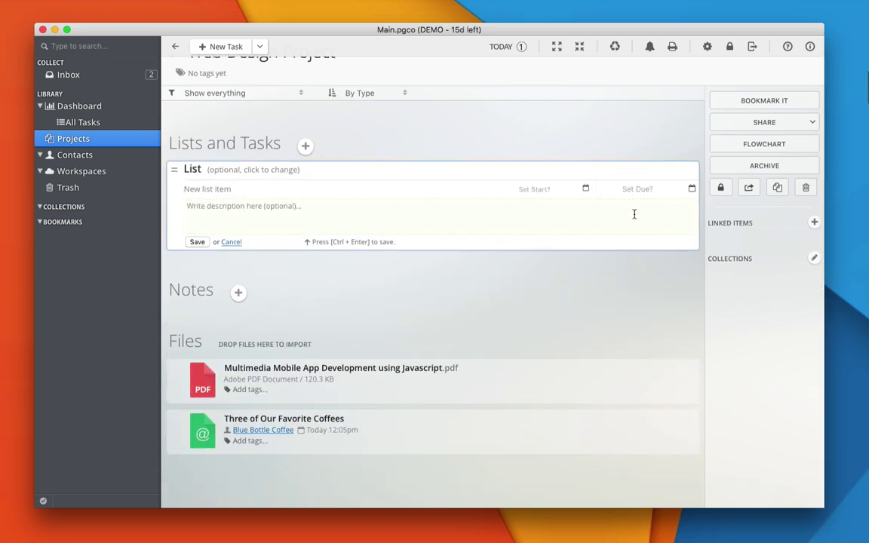
{"action": "type", "text": "Contact James today"}
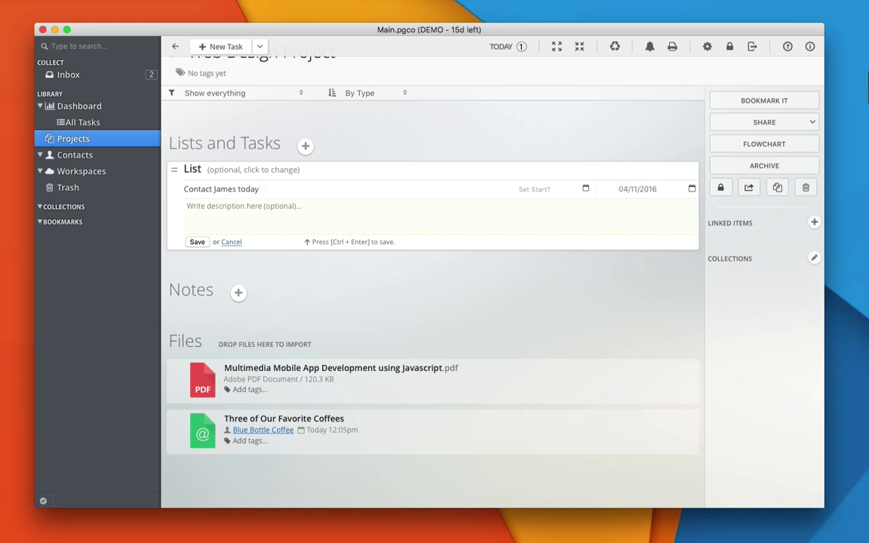
{"action": "key", "text": "Return"}
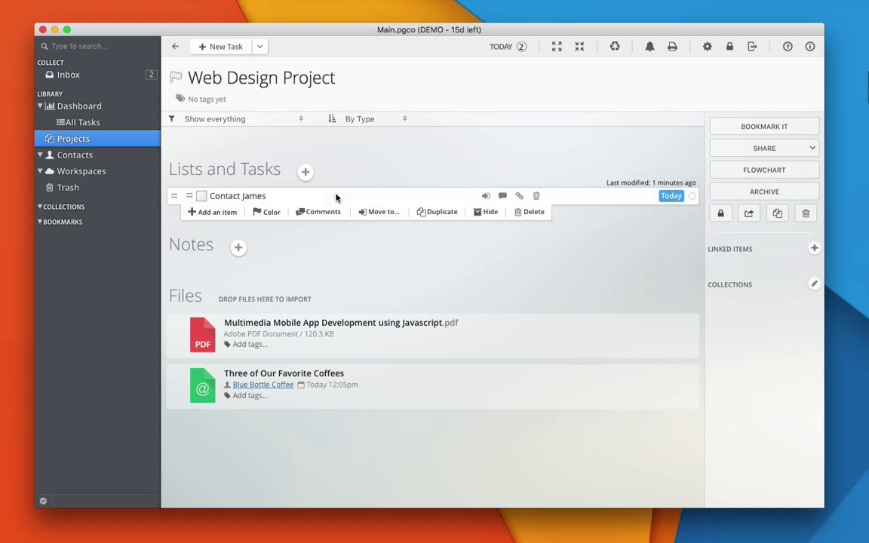
Tag the project with 'web design' and '2016 spring'
{"action": "left_click", "coordinate": [205, 97]}
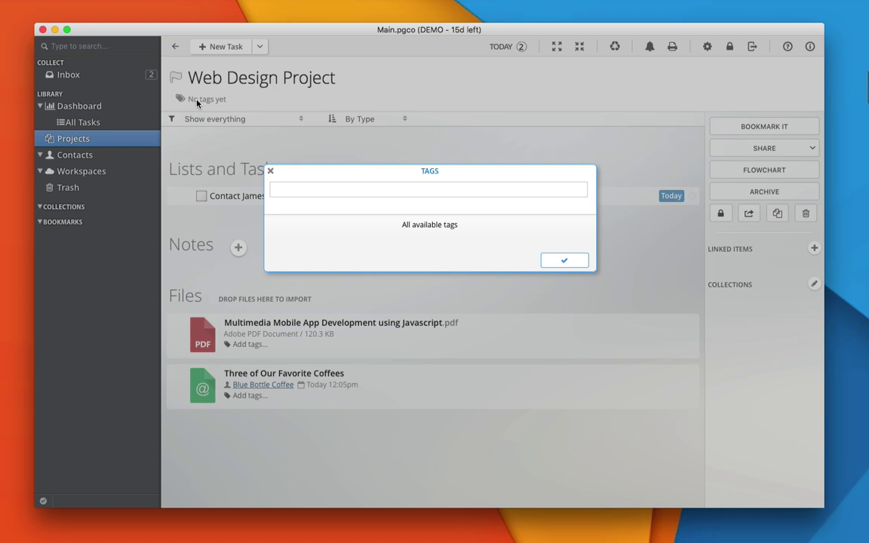
{"action": "type", "text": "web design"}
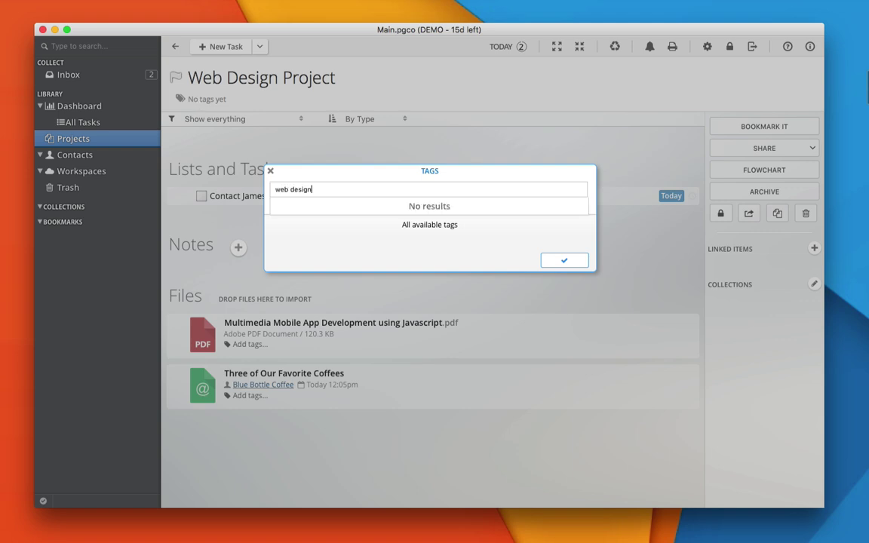
{"action": "key", "text": "Return"}
{"action": "type", "text": "201"}
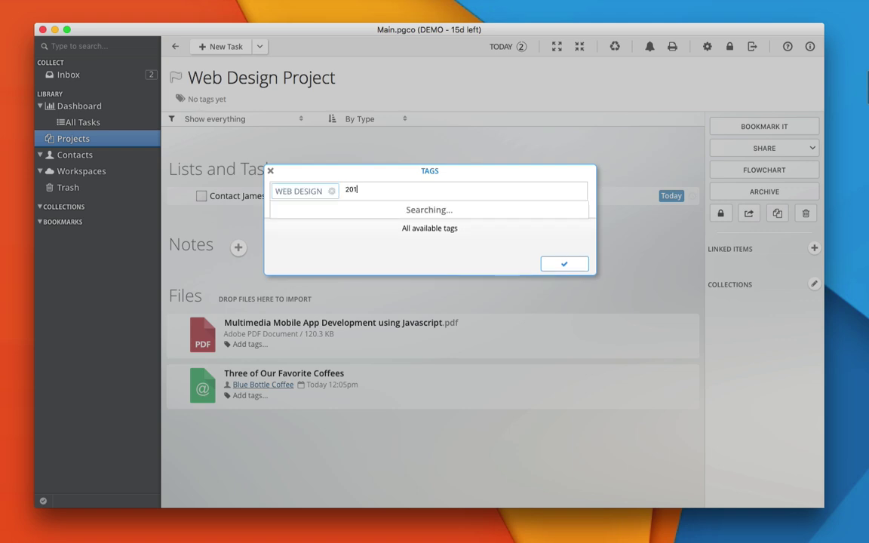
{"action": "type", "text": "6 spring"}
{"action": "key", "text": "Return"}
{"action": "key", "text": "Return"}
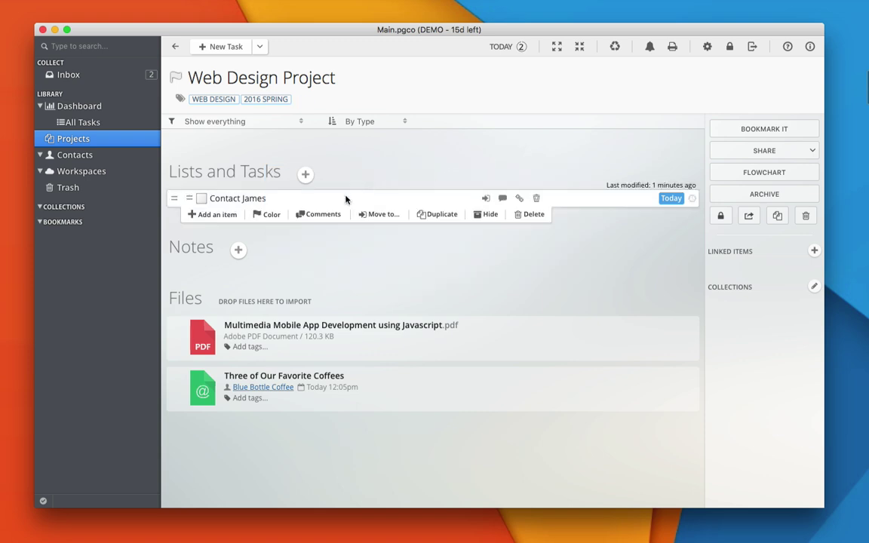
{"action": "left_click", "coordinate": [258, 198]}
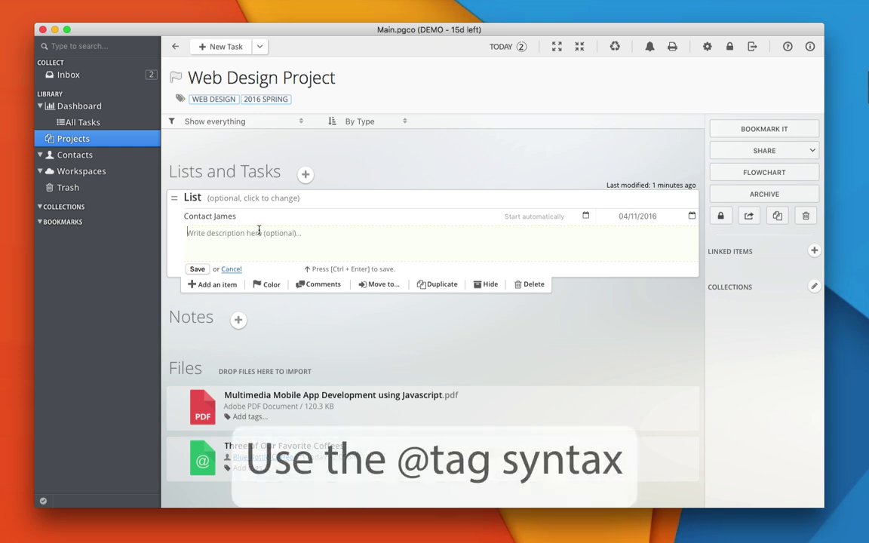
{"action": "key", "text": "Tab"}
{"action": "type", "text": "@phone-call"}
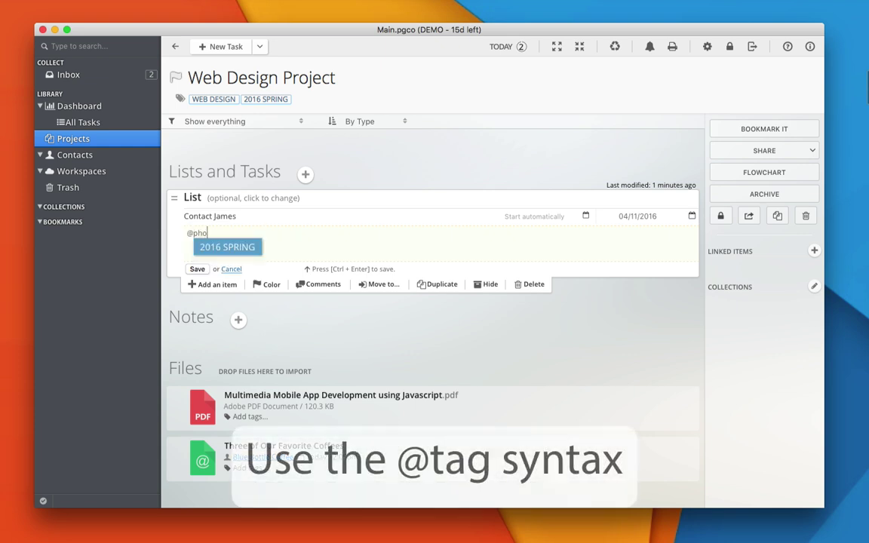
{"action": "key", "text": "ctrl+Return"}
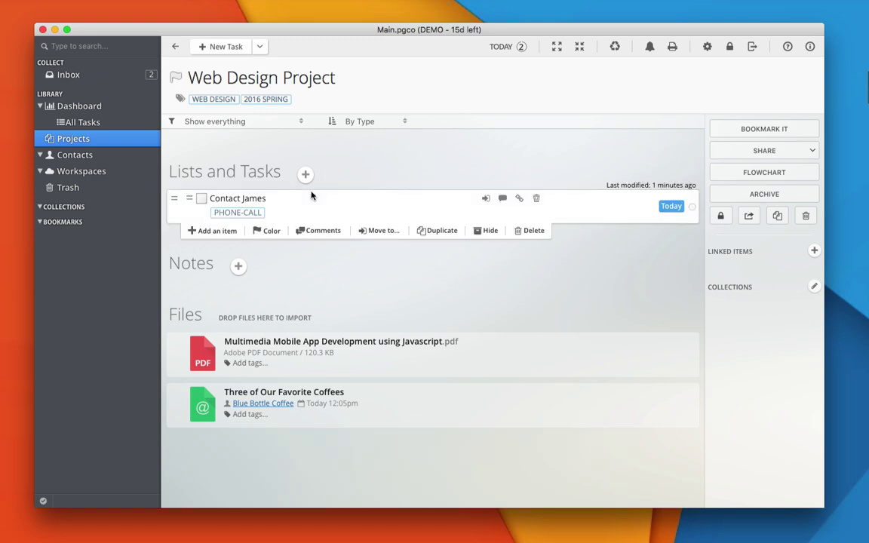
Show all projects and filter them by the 2016 SPRING and WEB DESIGN tags
{"action": "left_click", "coordinate": [132, 139]}
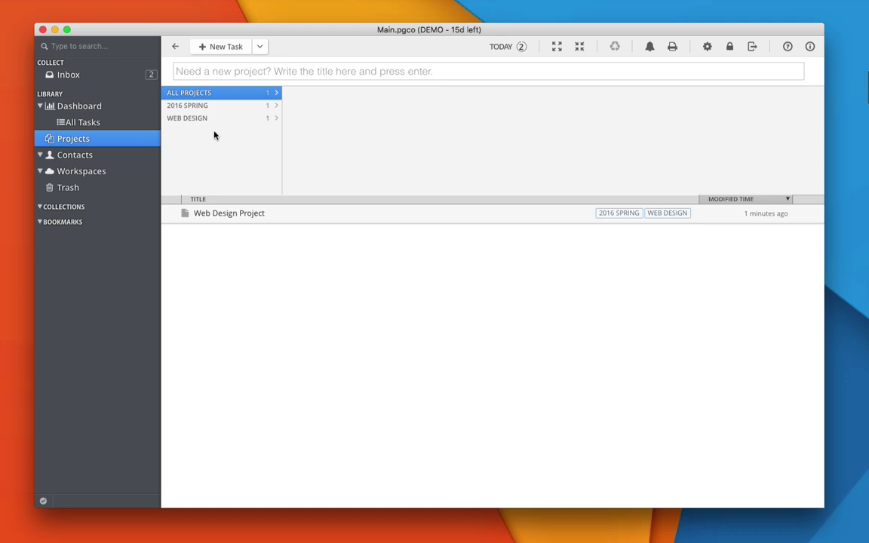
{"action": "left_click", "coordinate": [224, 106]}
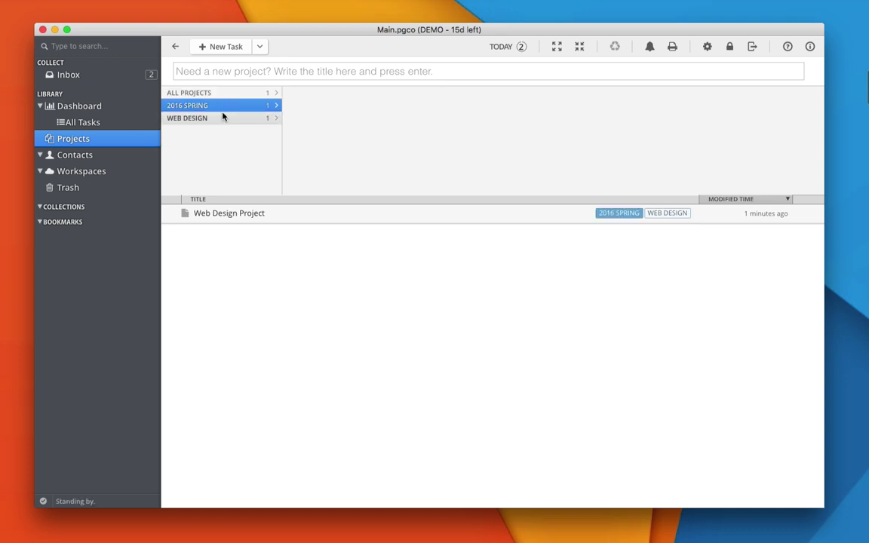
{"action": "left_click", "coordinate": [223, 119]}
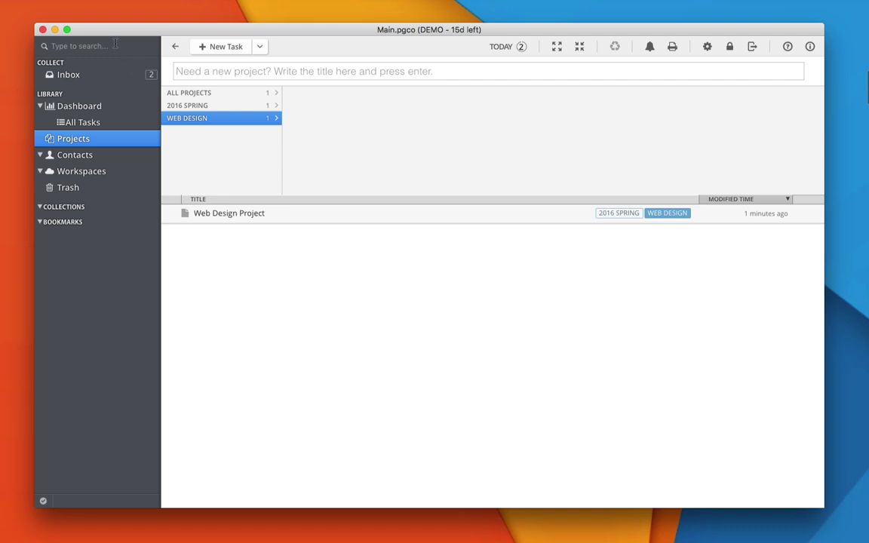
{"action": "left_click", "coordinate": [114, 45]}
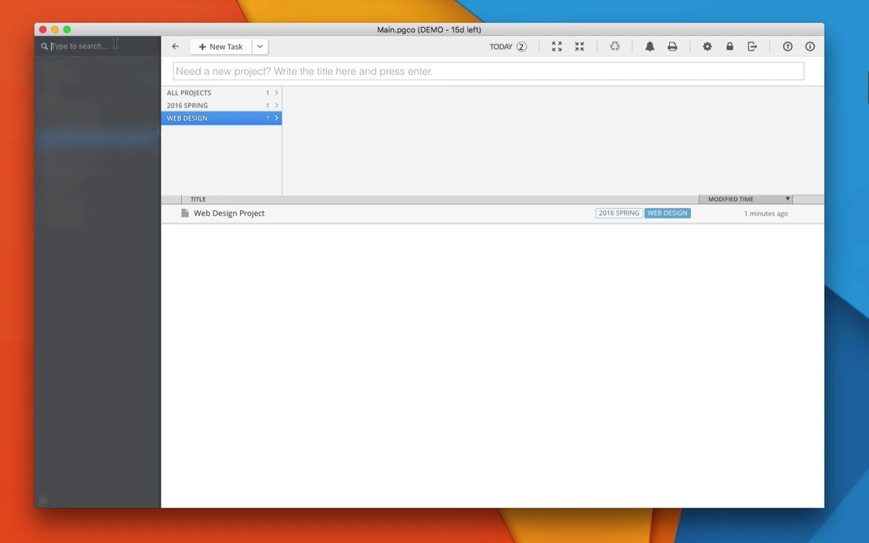
{"action": "type", "text": "@phone-call"}
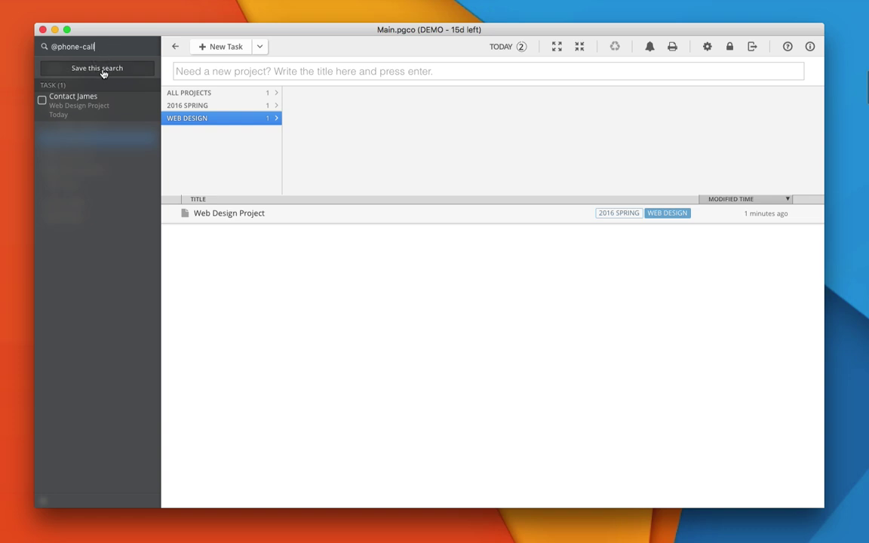
{"action": "left_click", "coordinate": [103, 70]}
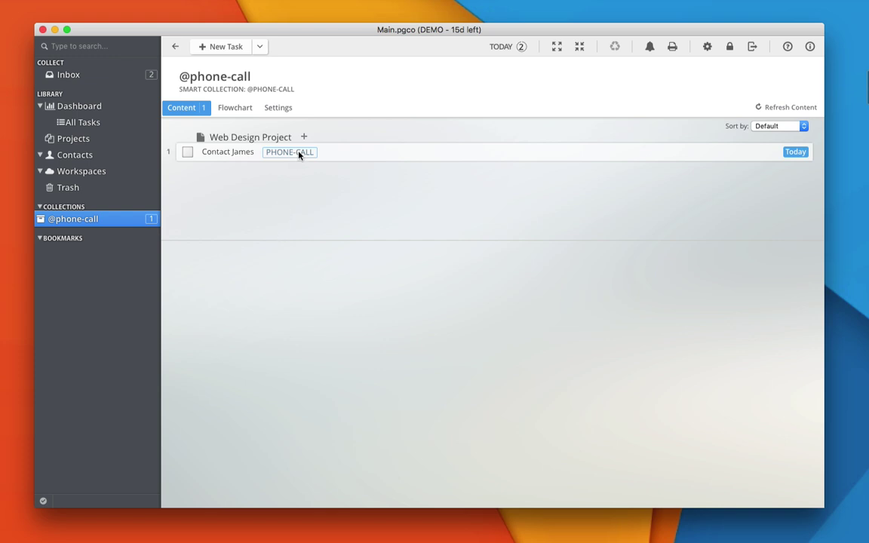
{"action": "left_click", "coordinate": [93, 76]}
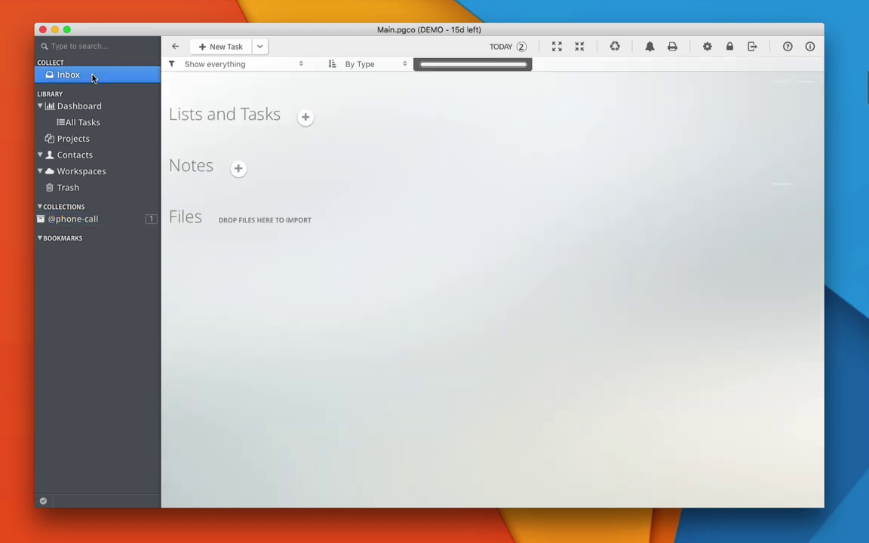
{"action": "left_click", "coordinate": [219, 166]}
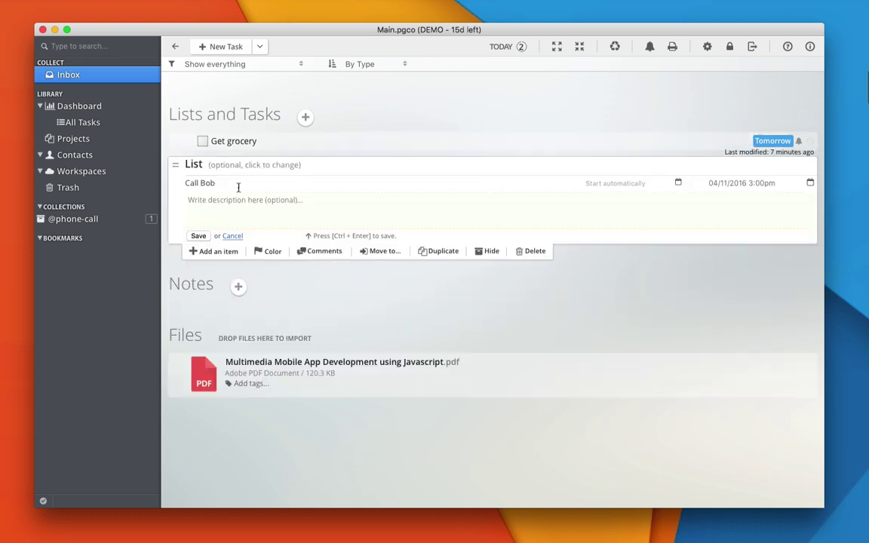
{"action": "left_click", "coordinate": [238, 200]}
{"action": "type", "text": "@phone-call"}
{"action": "key", "text": "ctrl+Return"}
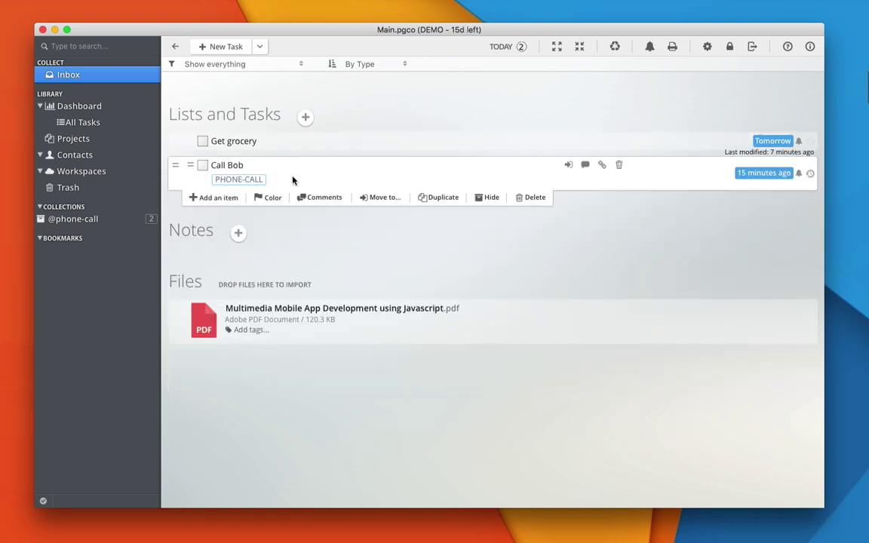
{"action": "left_click", "coordinate": [87, 220]}
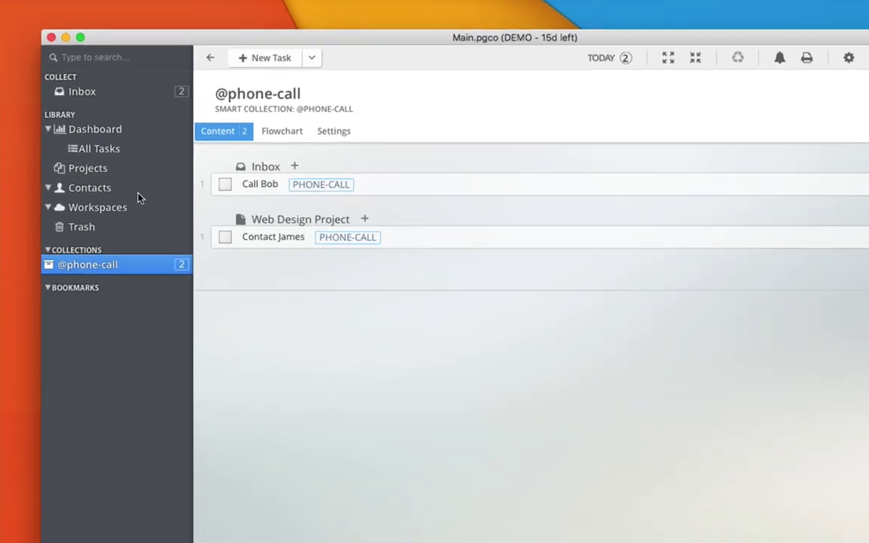
{"action": "left_click", "coordinate": [139, 193]}
{"action": "left_click", "coordinate": [273, 88]}
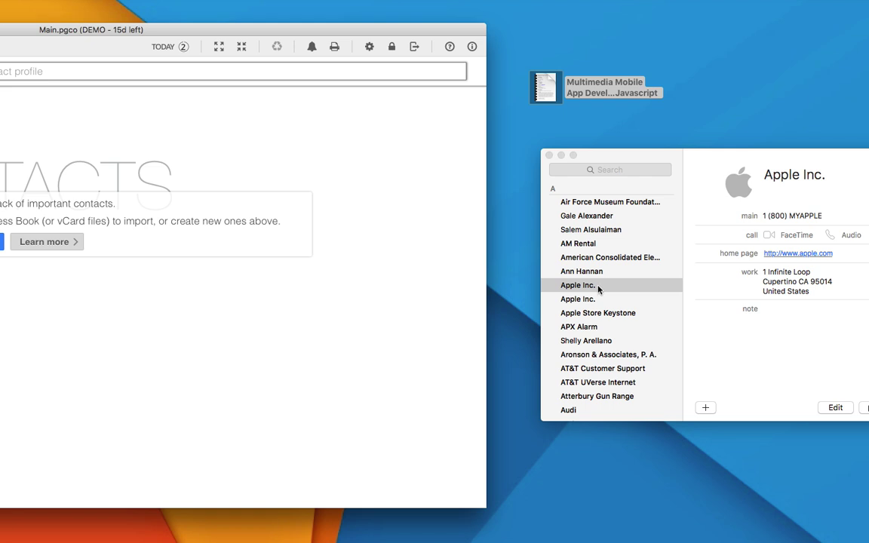
{"action": "left_click_drag", "start_coordinate": [598, 289], "coordinate": [134, 281]}
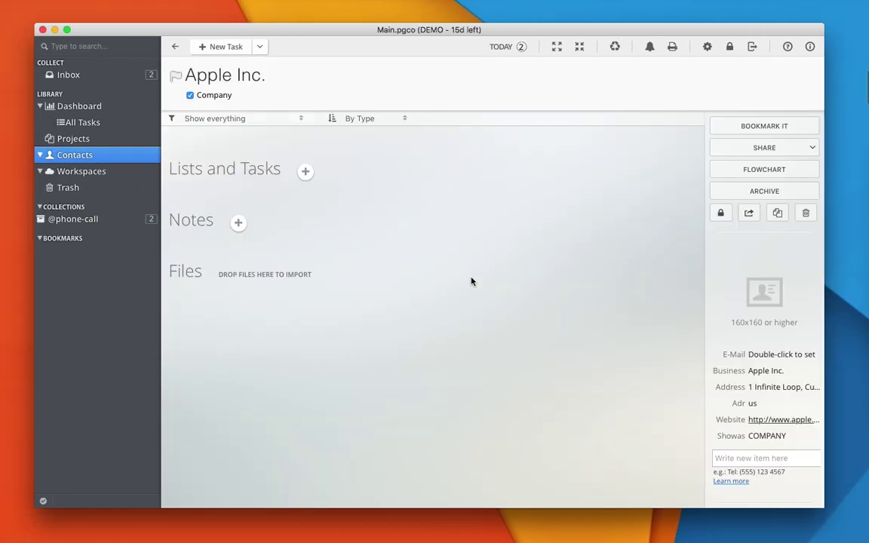
{"action": "key", "text": "Down"}
{"action": "key", "text": "Down"}
{"action": "key", "text": "Down"}
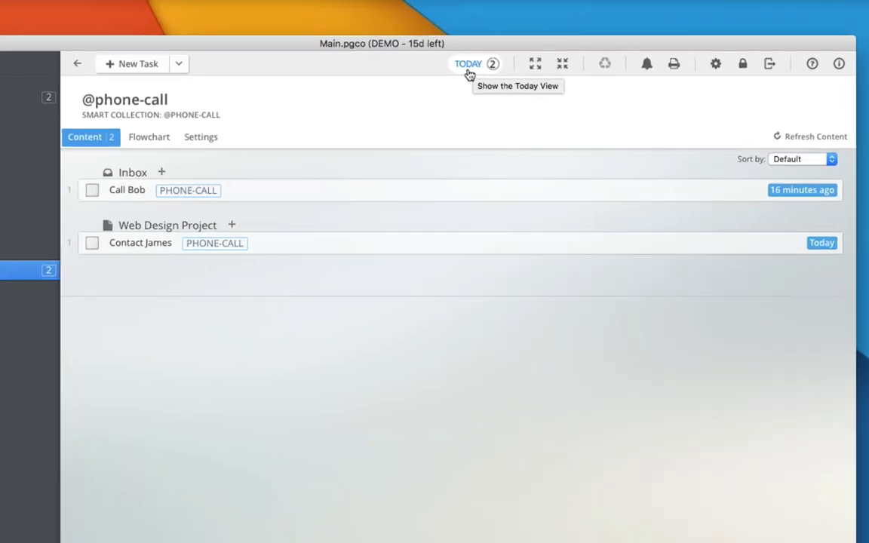
In the Today overview, put Contact James first, move Call Bob to Upcoming, and Get grocery into Today
{"action": "left_click", "coordinate": [469, 68]}
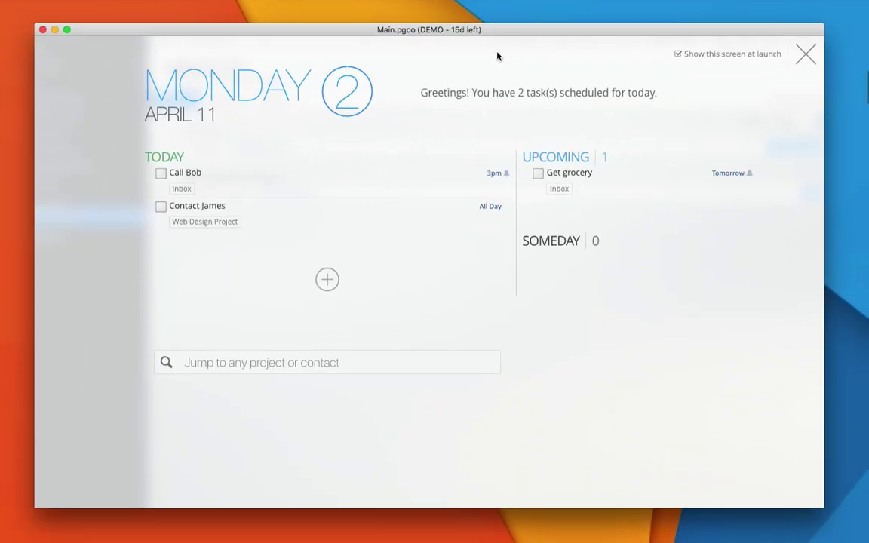
{"action": "mouse_move", "coordinate": [595, 190]}
{"action": "mouse_move", "coordinate": [151, 206]}
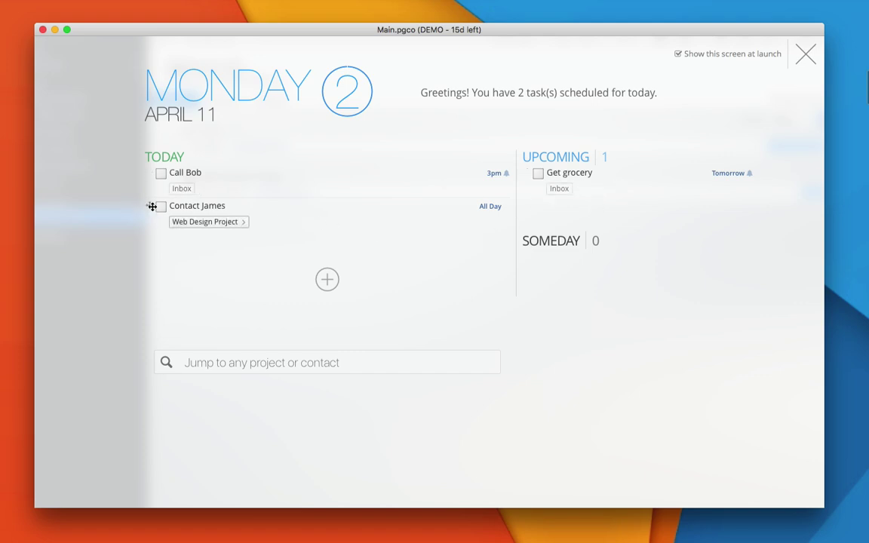
{"action": "left_click_drag", "start_coordinate": [152, 206], "coordinate": [152, 179]}
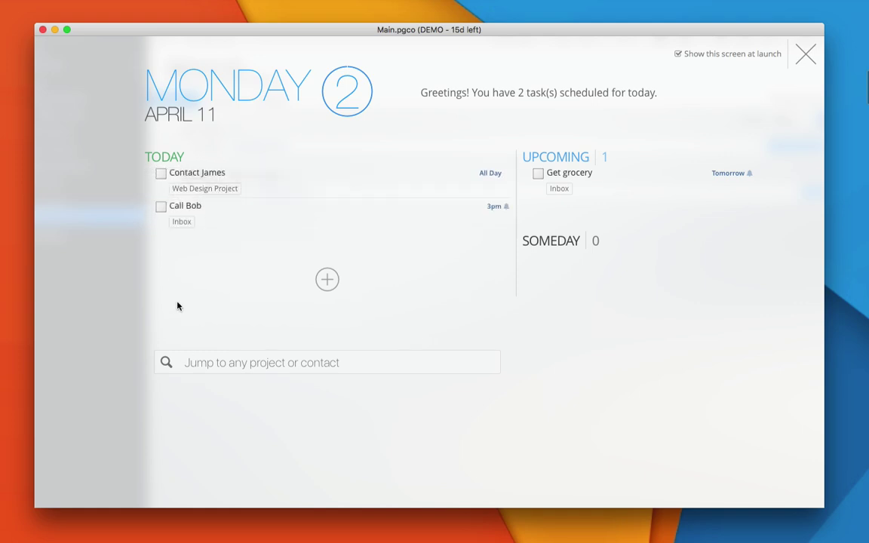
{"action": "mouse_move", "coordinate": [159, 217]}
{"action": "left_click_drag", "start_coordinate": [152, 208], "coordinate": [531, 174]}
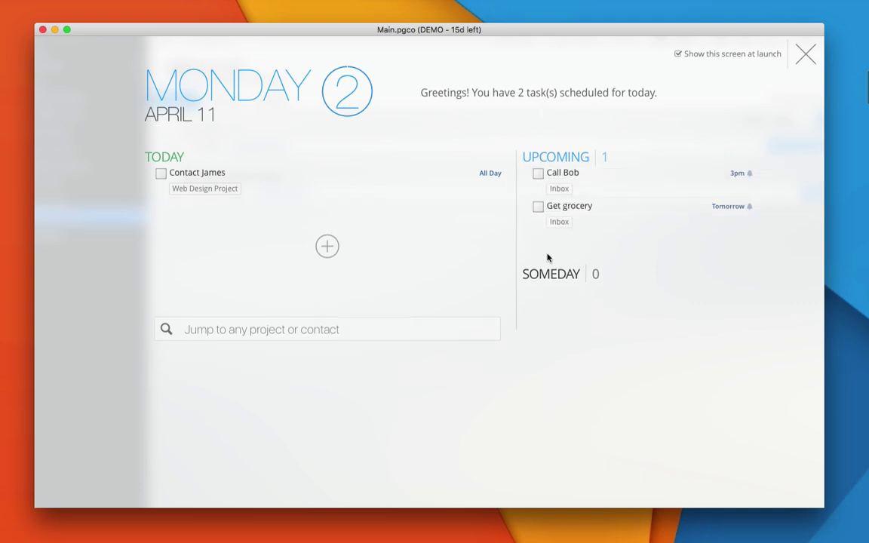
{"action": "mouse_move", "coordinate": [528, 208]}
{"action": "left_click_drag", "start_coordinate": [528, 208], "coordinate": [163, 180]}
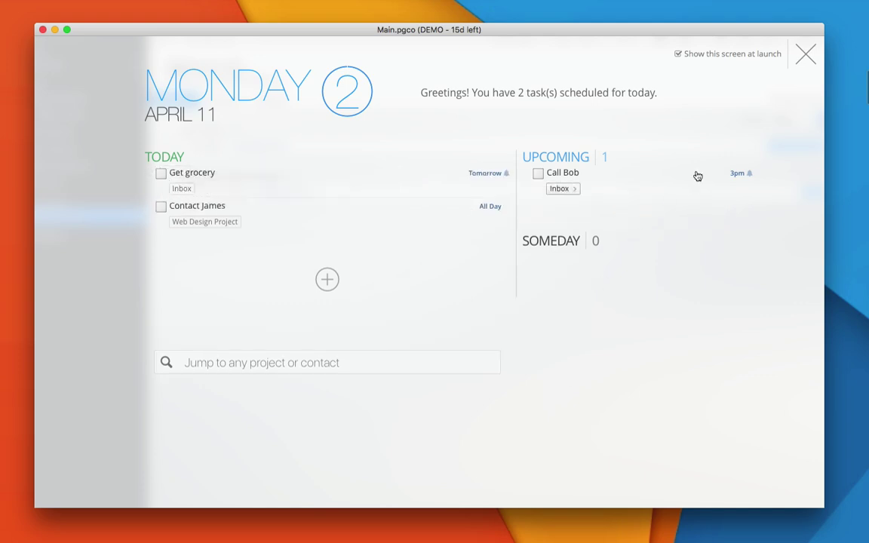
Close the Today overview, toggle it on and off with Cmd+0, then go to the Dashboard
{"action": "left_click", "coordinate": [805, 53]}
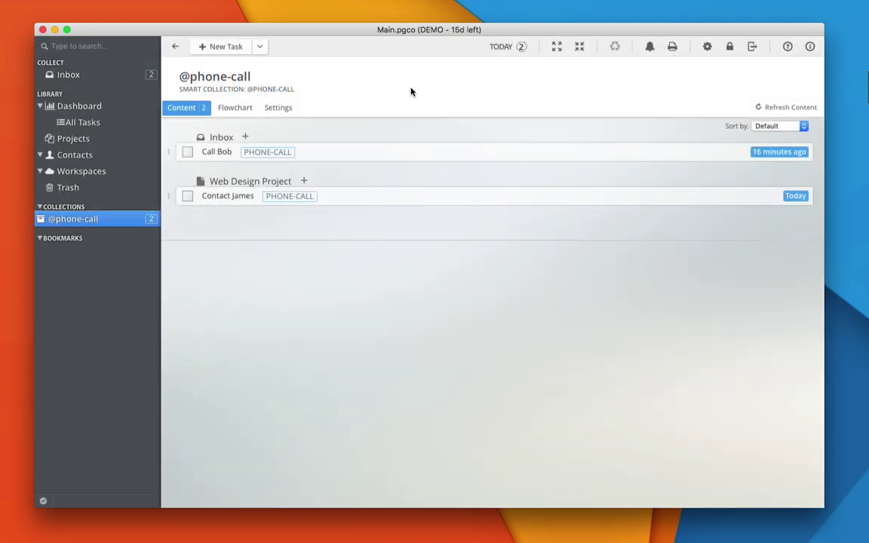
{"action": "key", "text": "super+0"}
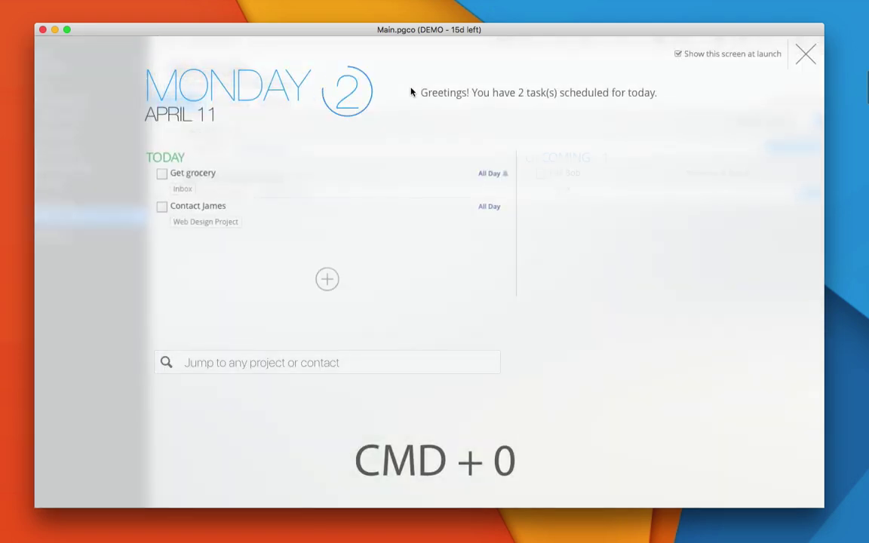
{"action": "key", "text": "super+0"}
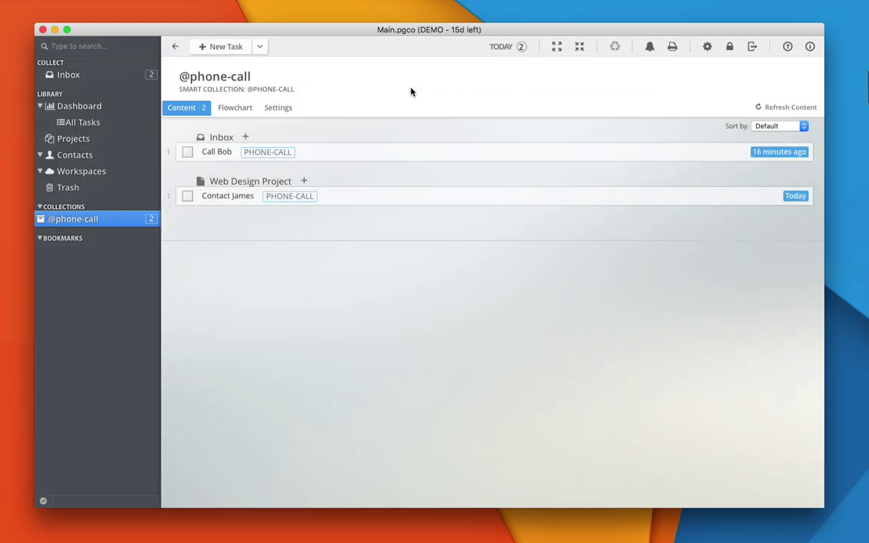
{"action": "left_click", "coordinate": [89, 106]}
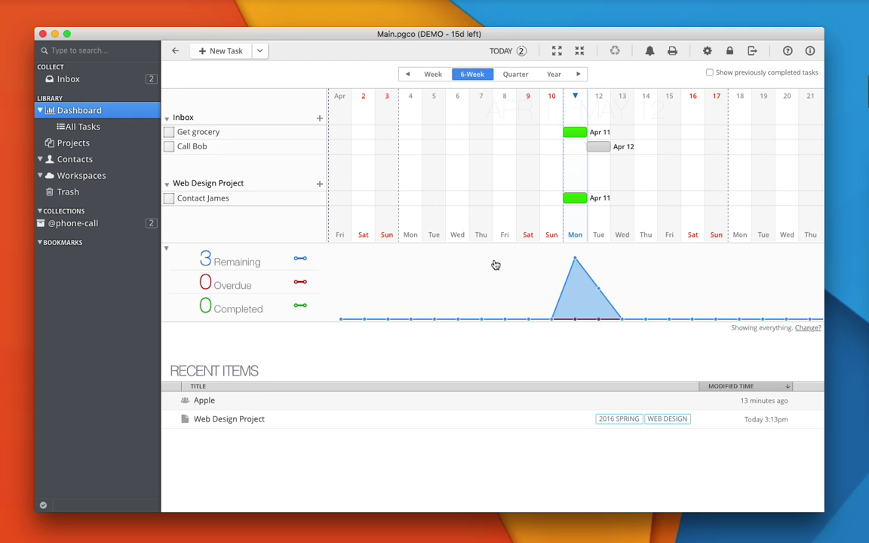
Scroll the Dashboard timeline right to see the tasks ahead into May
{"action": "mouse_move", "coordinate": [636, 259]}
{"action": "scroll", "coordinate": [651, 172], "scroll_direction": "right", "scroll_amount": 3}
{"action": "scroll", "coordinate": [651, 172], "scroll_direction": "right", "scroll_amount": 8}
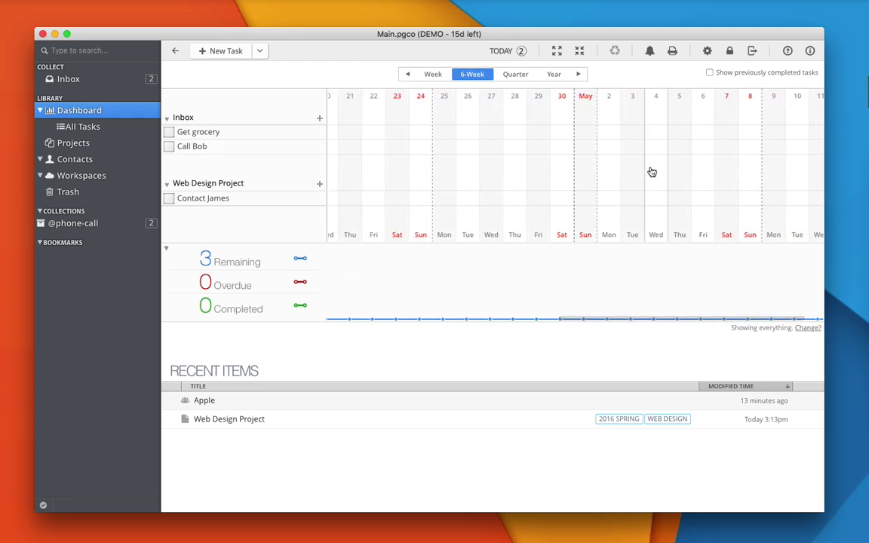